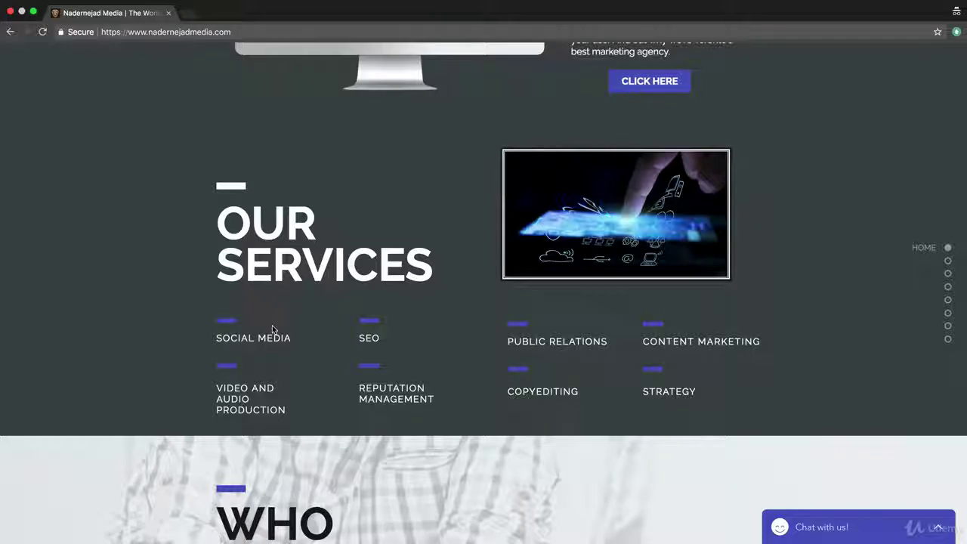
scroll(272, 332, down, 15)
scroll(267, 329, down, 10)
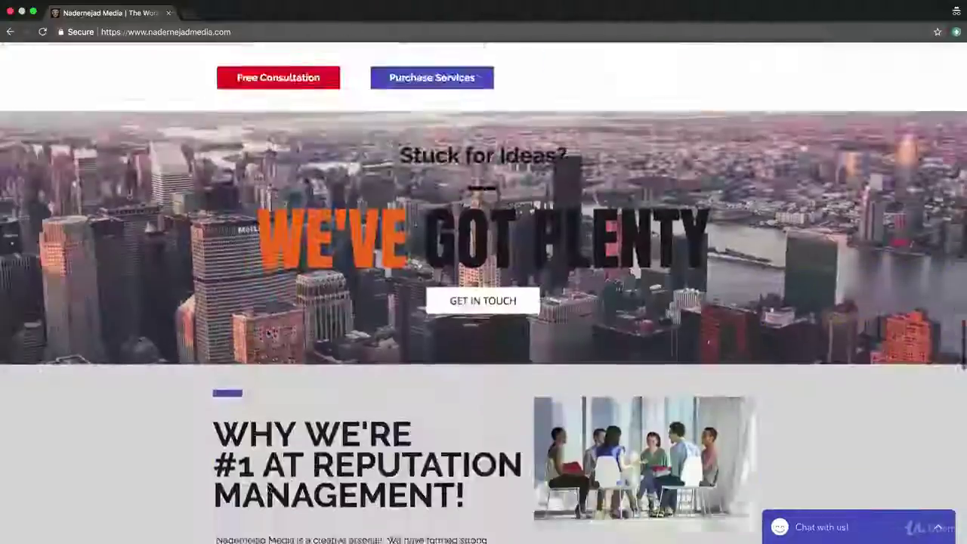
scroll(267, 329, down, 10)
scroll(266, 330, down, 10)
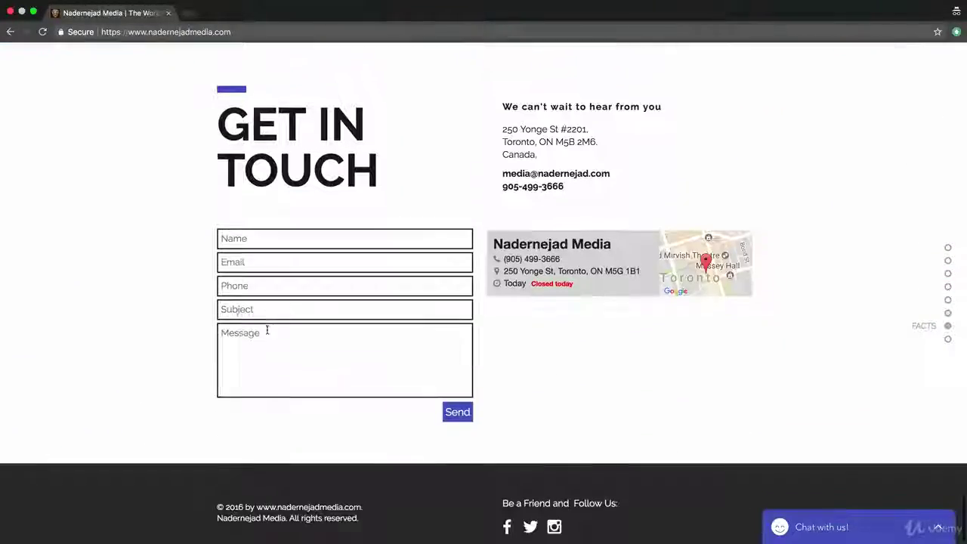
scroll(356, 275, up, 3)
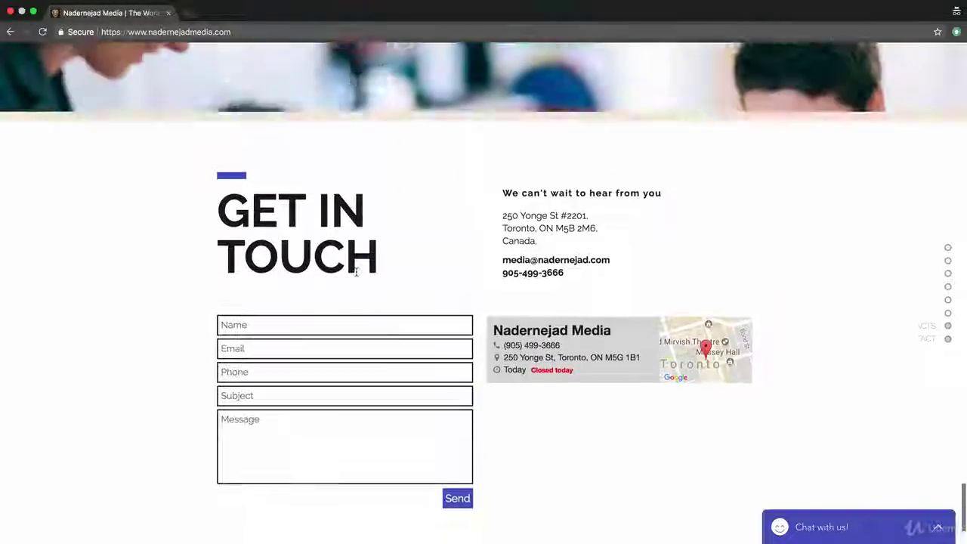
scroll(356, 275, up, 1)
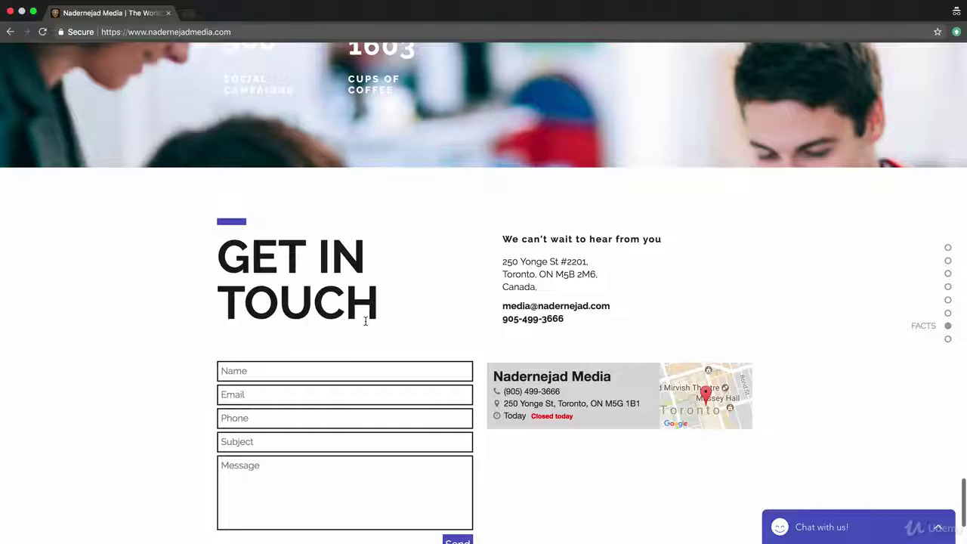
scroll(347, 362, down, 3)
scroll(355, 356, up, 8)
scroll(355, 355, up, 10)
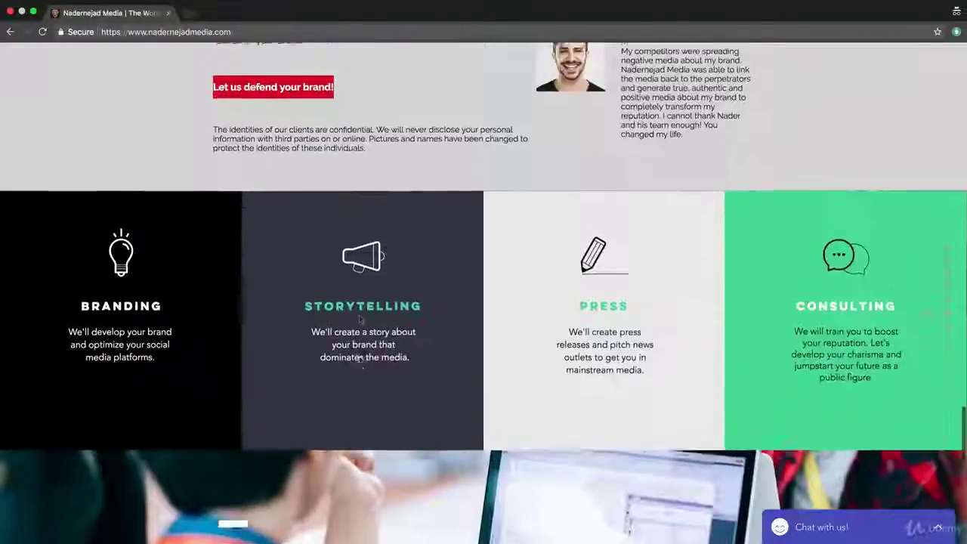
scroll(360, 355, up, 8)
scroll(359, 354, down, 8)
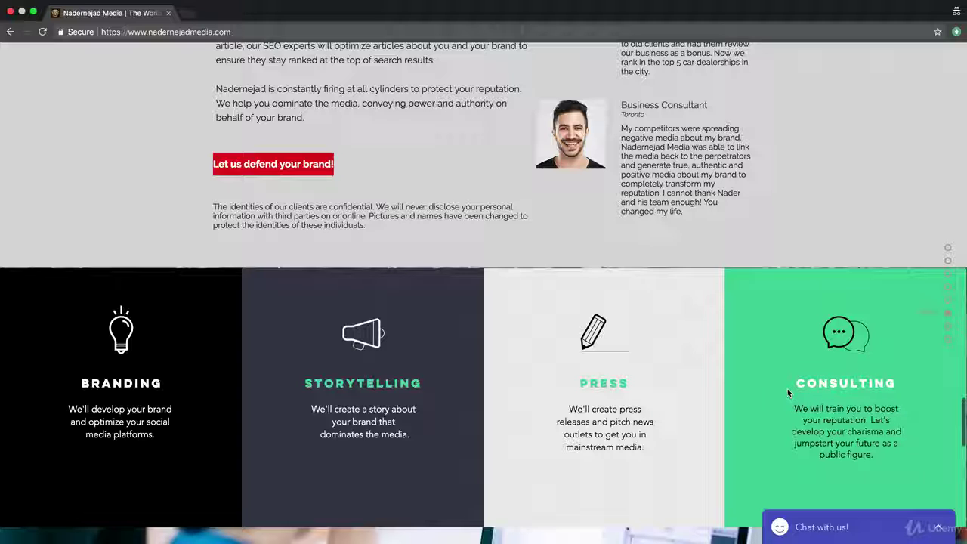
Step: Highlight the CONSULTING heading in the services grid
drag(792, 384, 899, 374)
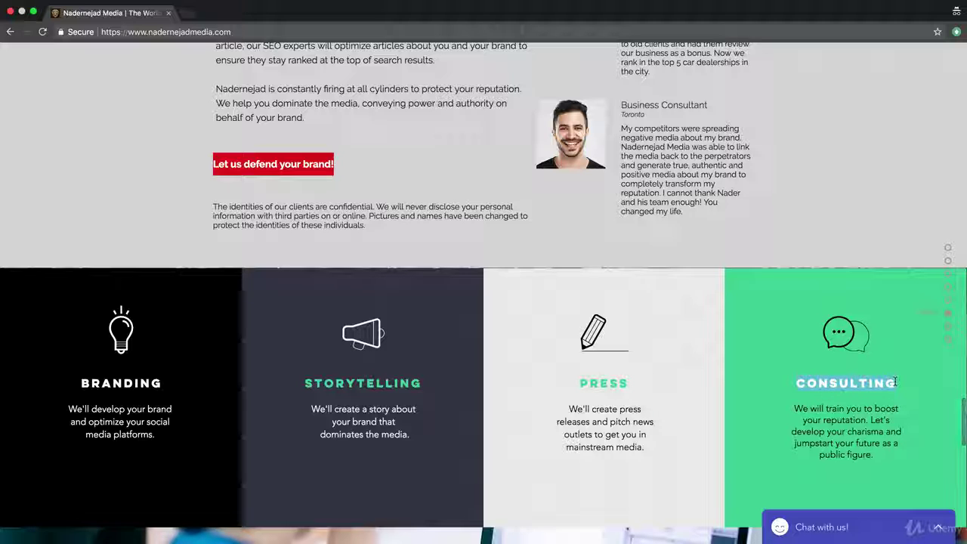
scroll(896, 370, up, 15)
scroll(896, 369, up, 15)
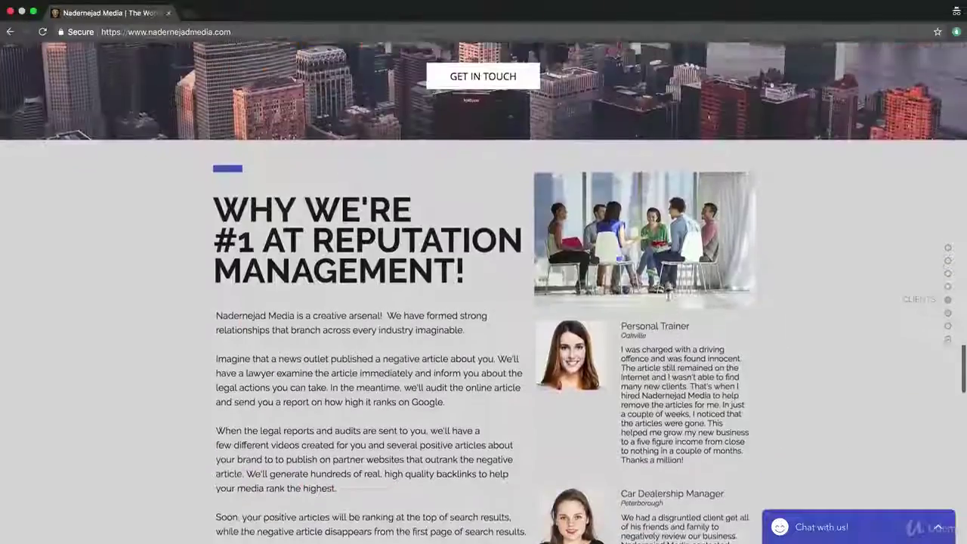
scroll(896, 370, up, 10)
scroll(449, 223, up, 10)
scroll(449, 223, up, 10)
scroll(448, 223, up, 10)
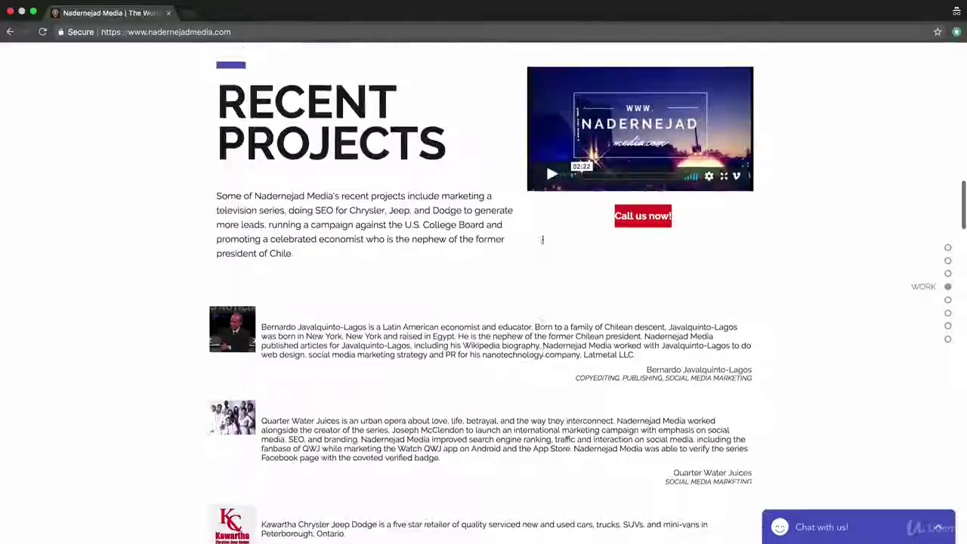
scroll(448, 223, up, 5)
scroll(449, 223, up, 10)
scroll(378, 272, up, 5)
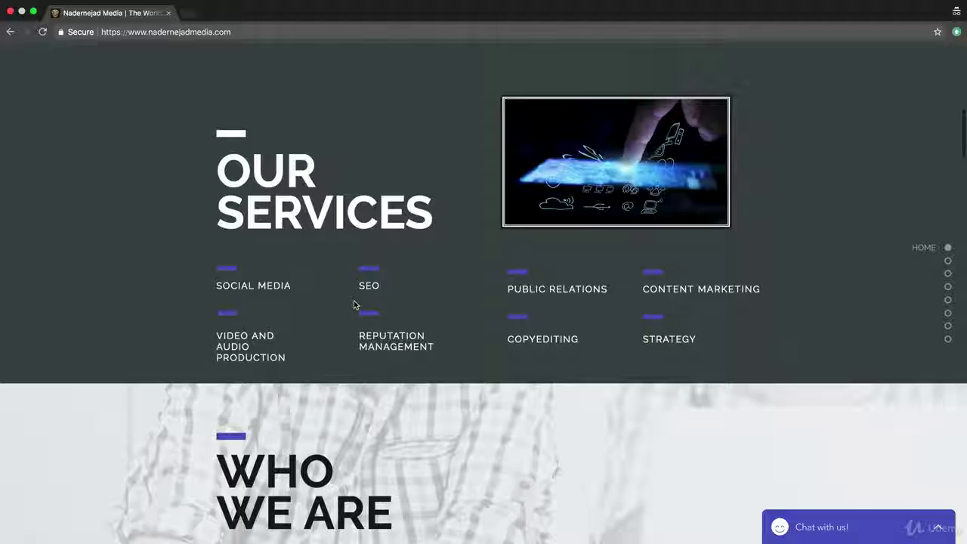
scroll(347, 320, down, 10)
scroll(348, 320, down, 5)
scroll(348, 319, up, 10)
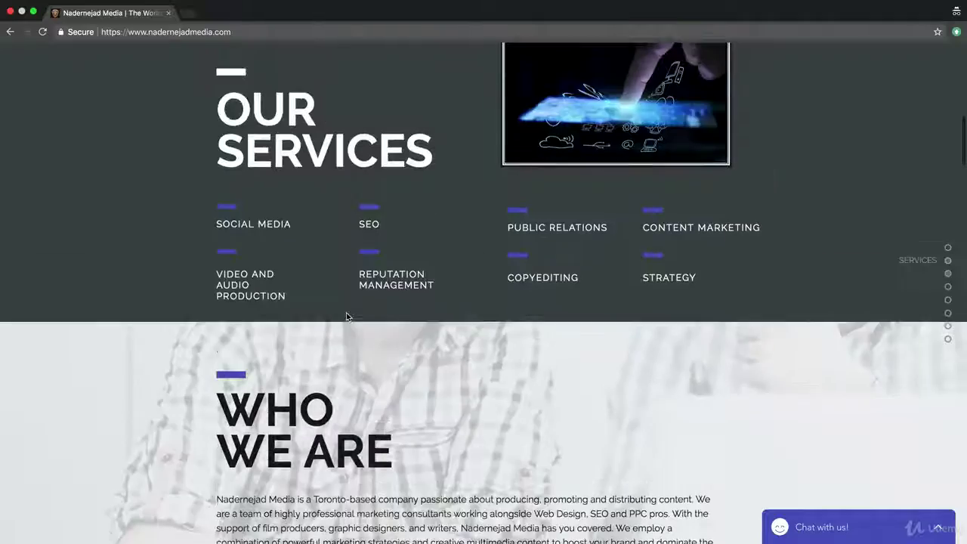
scroll(263, 241, up, 3)
scroll(598, 246, down, 10)
scroll(599, 246, down, 10)
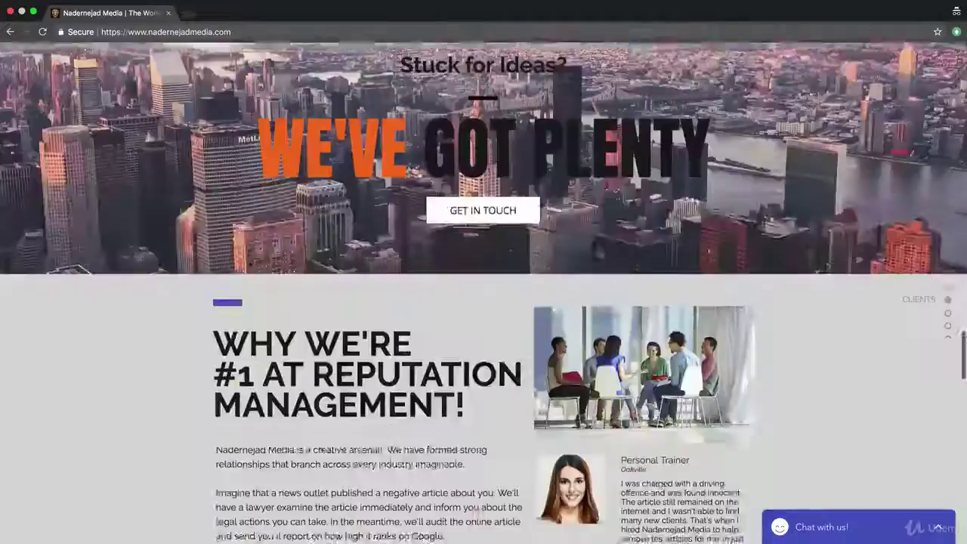
scroll(599, 246, down, 8)
scroll(598, 246, down, 5)
scroll(756, 247, down, 2)
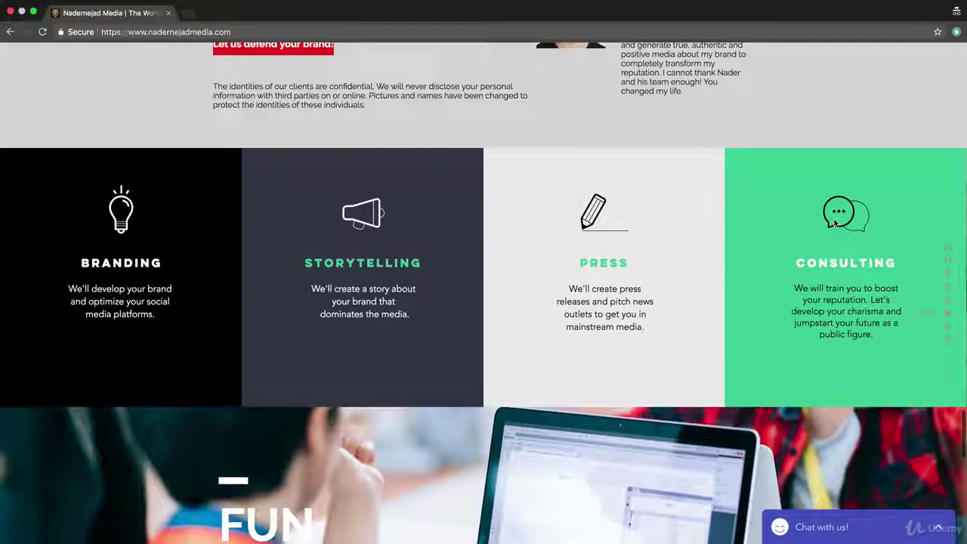
scroll(917, 248, up, 3)
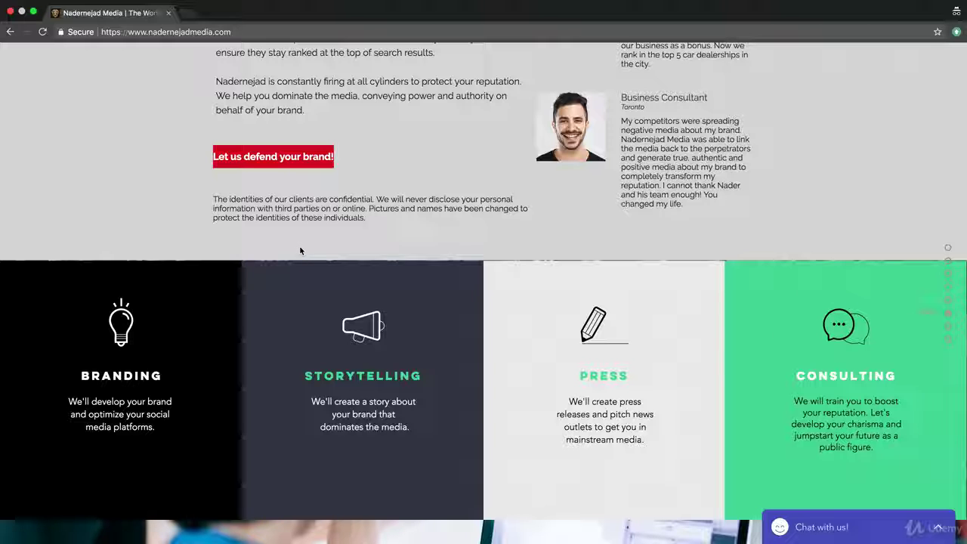
scroll(299, 246, up, 1)
scroll(299, 250, up, 2)
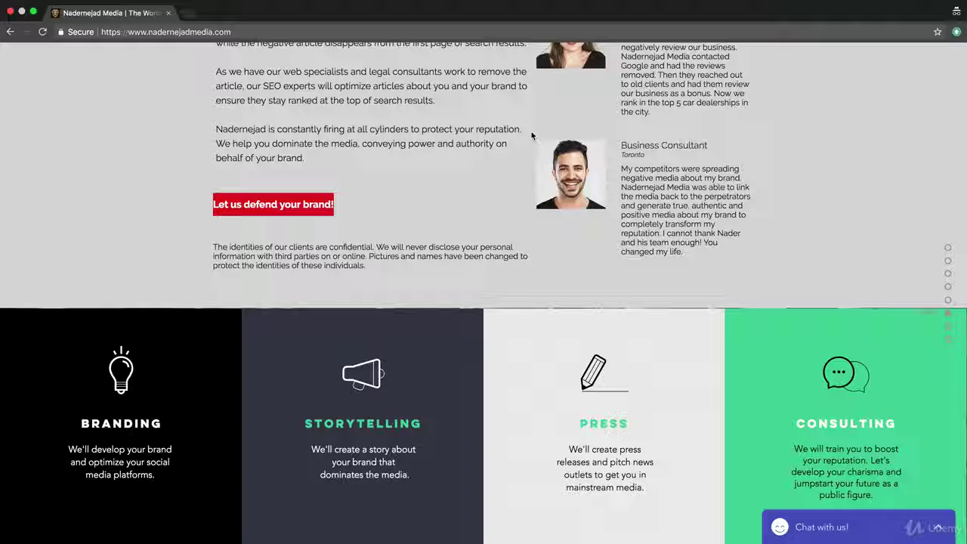
scroll(648, 211, down, 3)
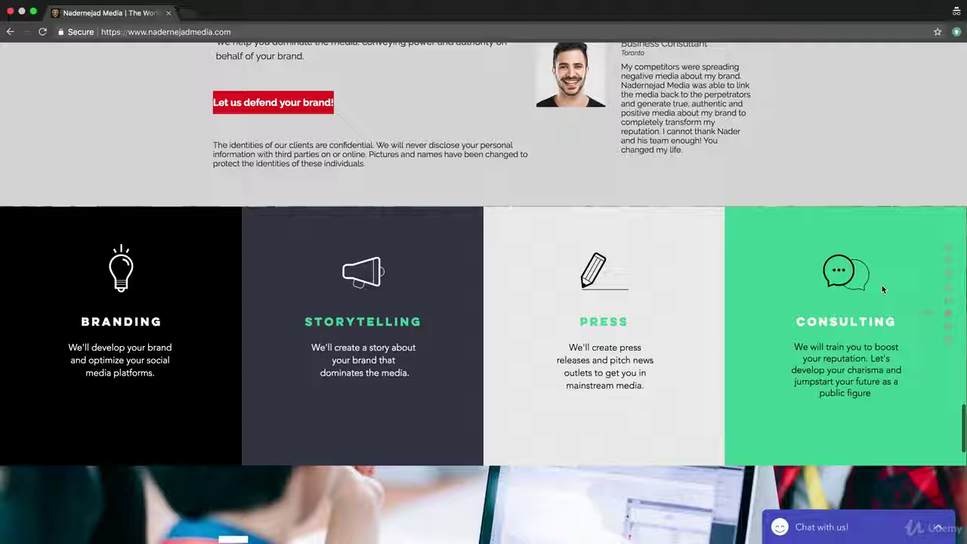
scroll(816, 309, down, 1)
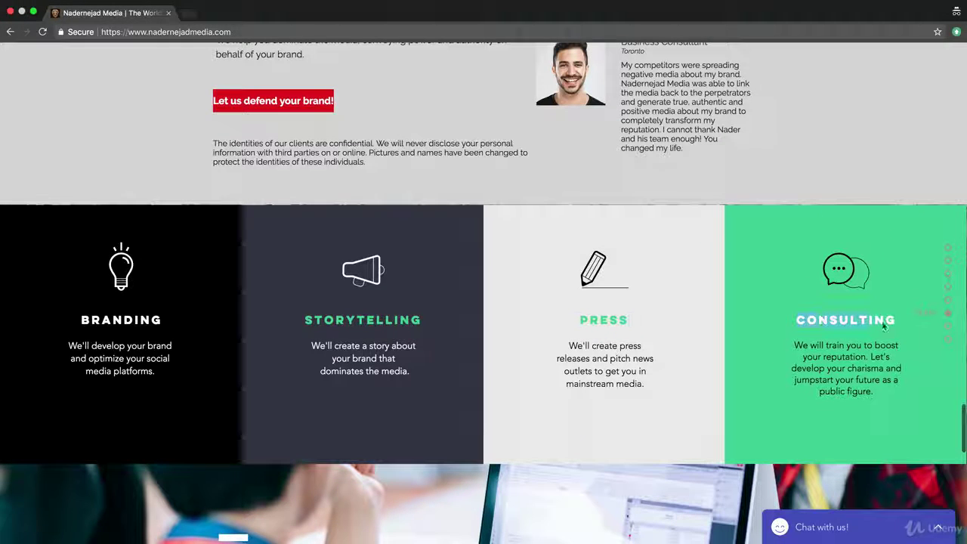
Step: Try two text selections across the service panels toward Consulting, clearing each one
drag(788, 322, 884, 325)
click(859, 324)
drag(812, 319, 892, 318)
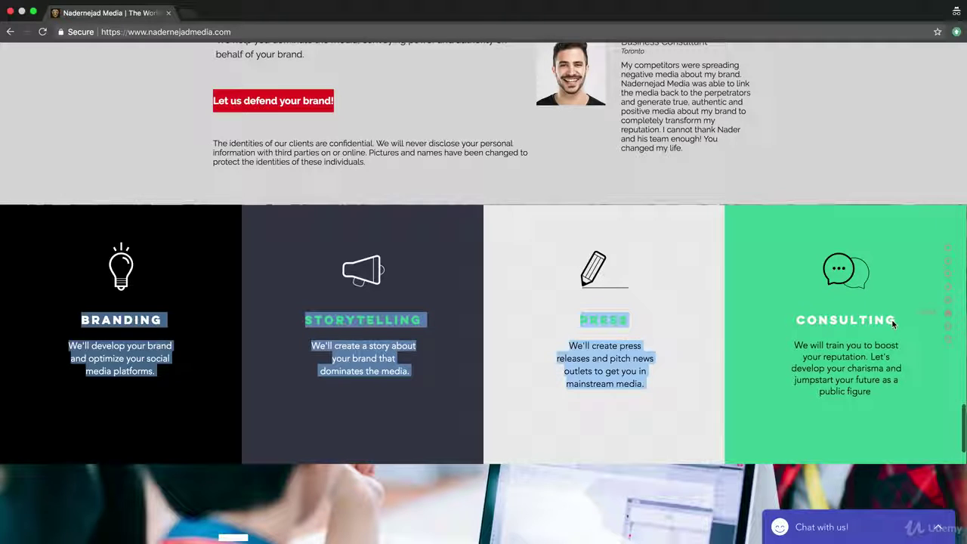
click(856, 310)
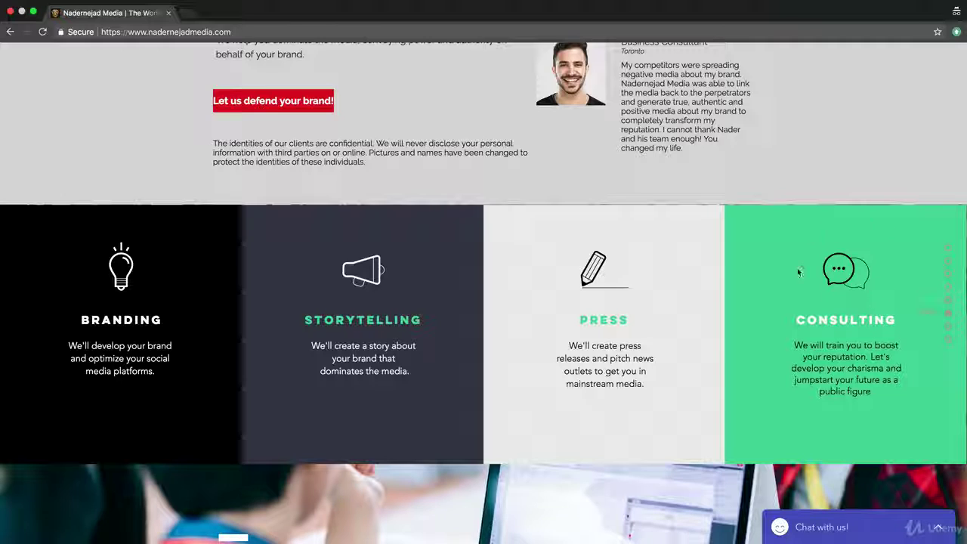
Step: Select all page text twice, then the PRESS heading and description, clearing each selection
key(super+a)
click(877, 322)
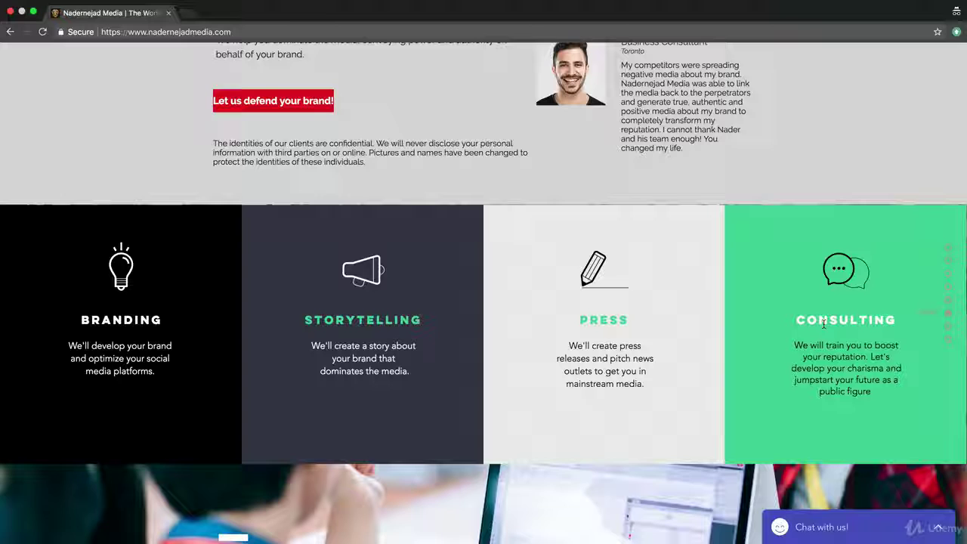
key(super+a)
click(880, 323)
scroll(311, 165, up, 3)
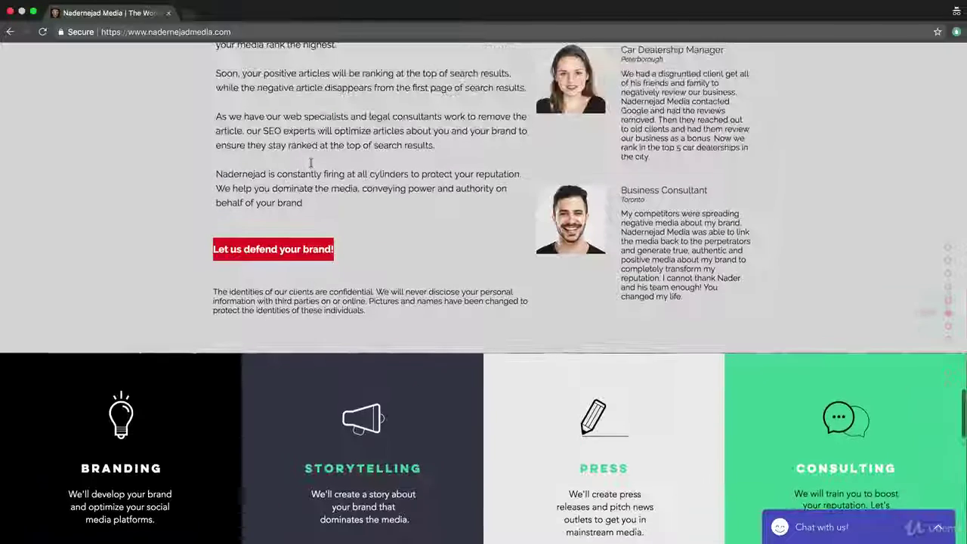
scroll(311, 165, down, 5)
scroll(311, 164, down, 8)
scroll(310, 165, down, 5)
scroll(310, 165, up, 6)
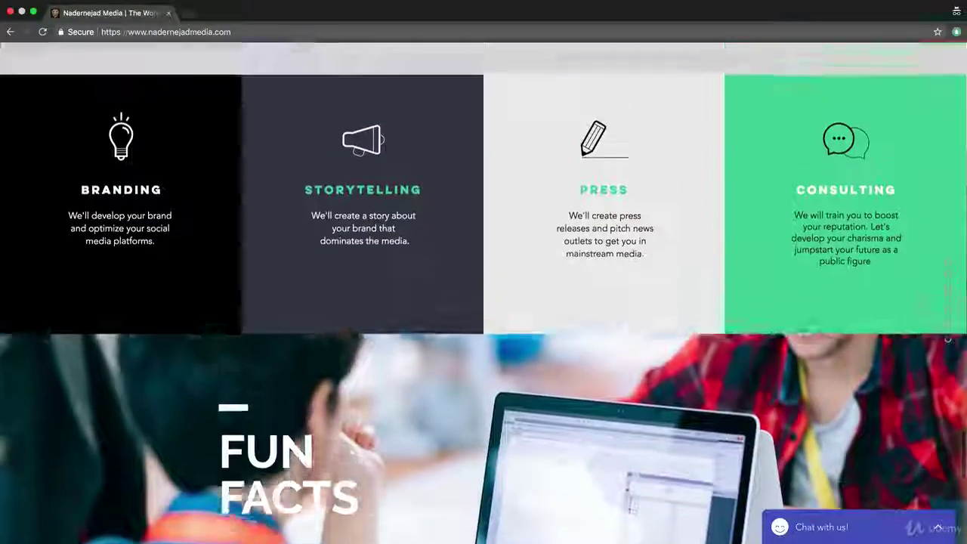
scroll(311, 165, down, 2)
scroll(310, 165, up, 3)
scroll(310, 165, up, 4)
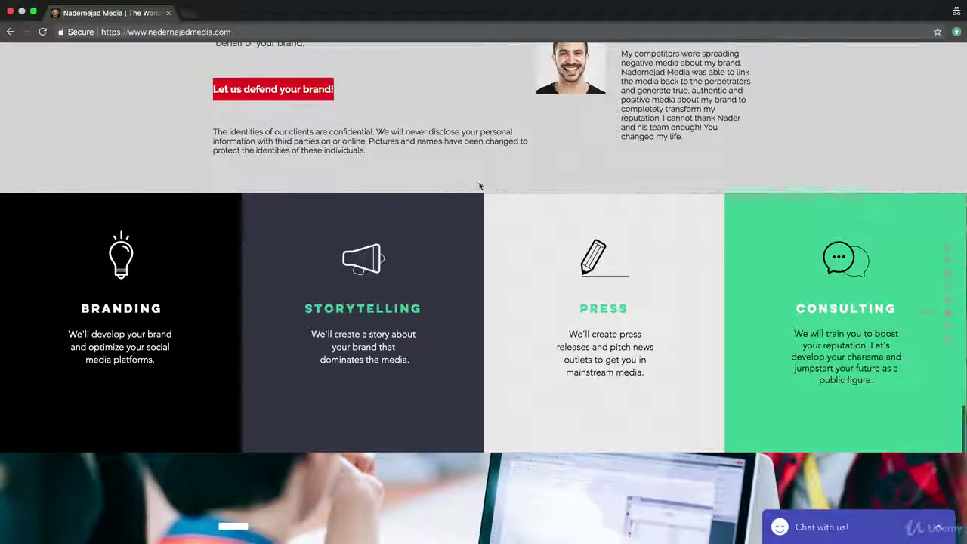
drag(575, 298, 657, 378)
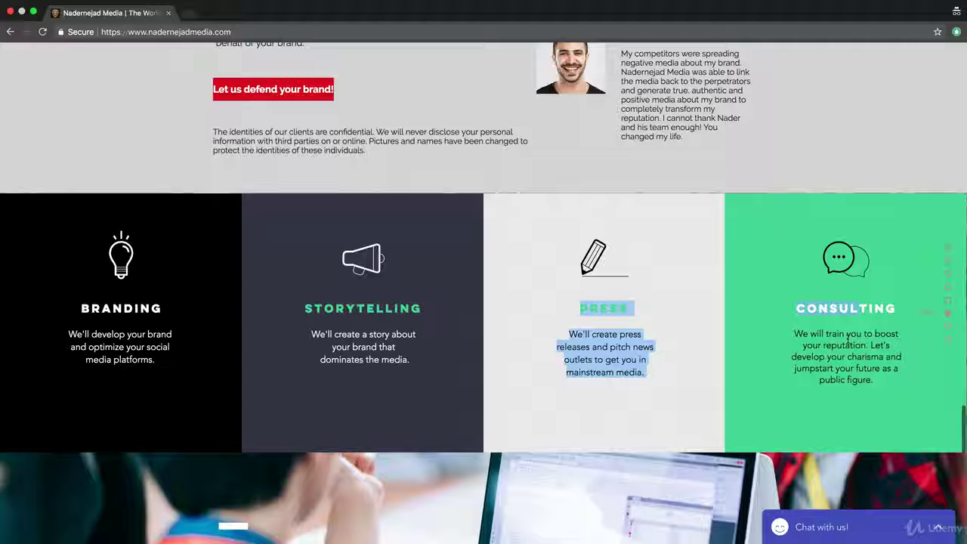
click(760, 245)
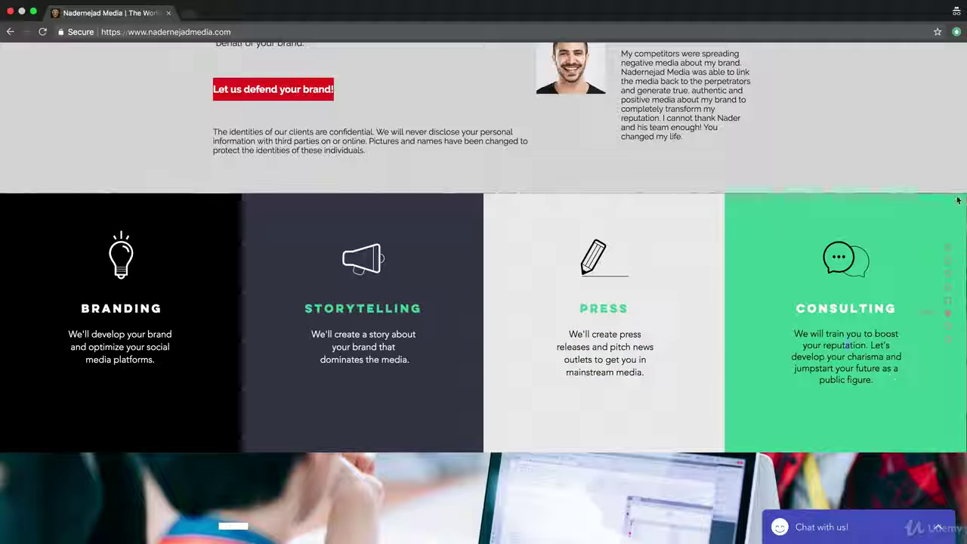
scroll(825, 285, up, 5)
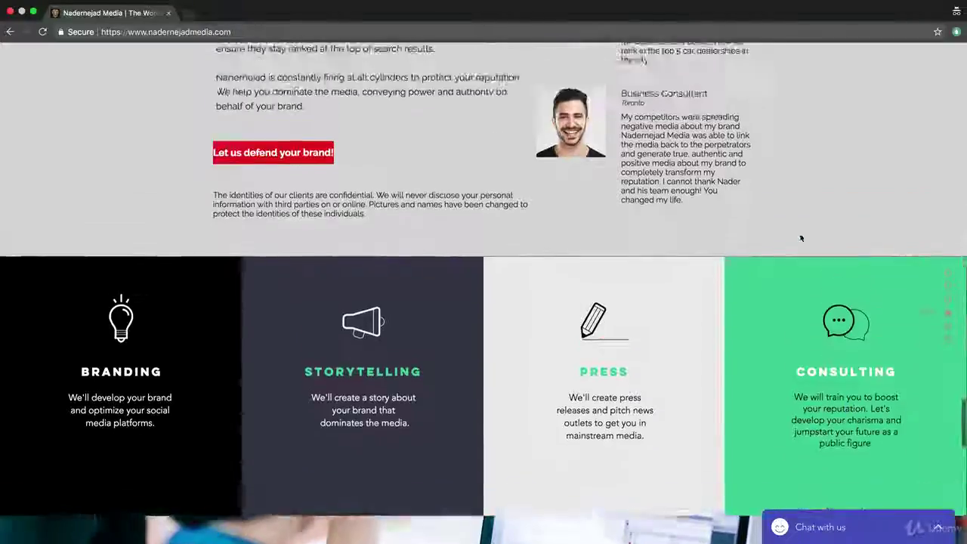
scroll(826, 284, up, 10)
scroll(491, 290, up, 5)
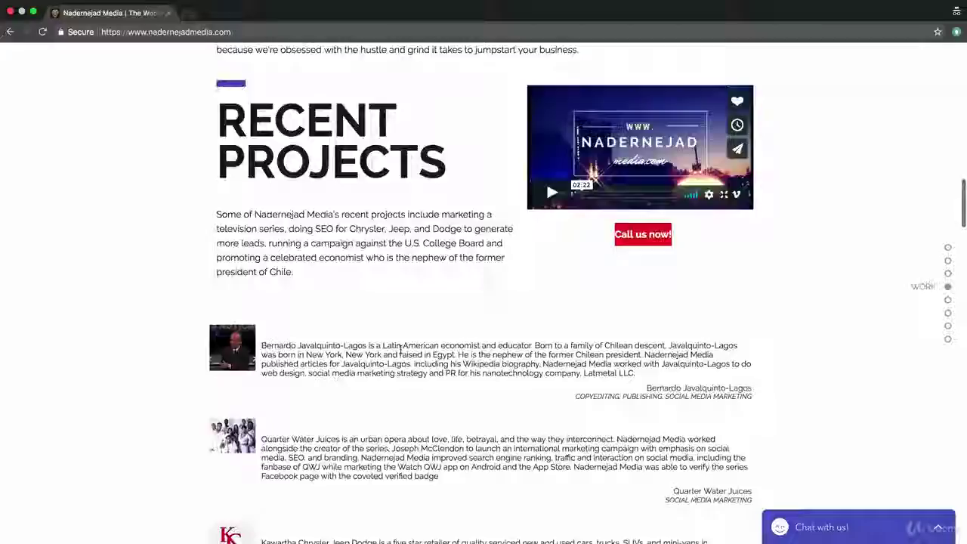
scroll(401, 348, up, 8)
scroll(400, 352, up, 5)
scroll(400, 352, up, 5)
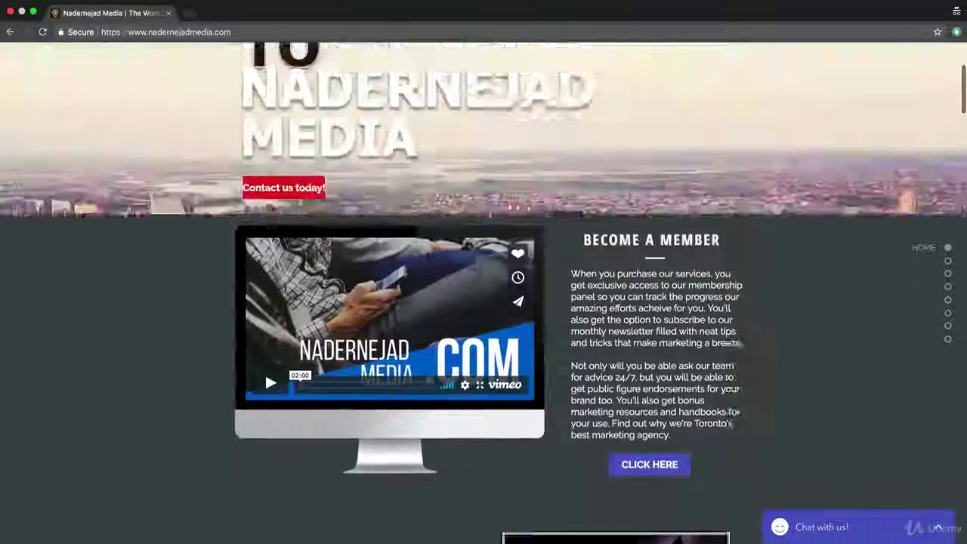
scroll(401, 352, up, 5)
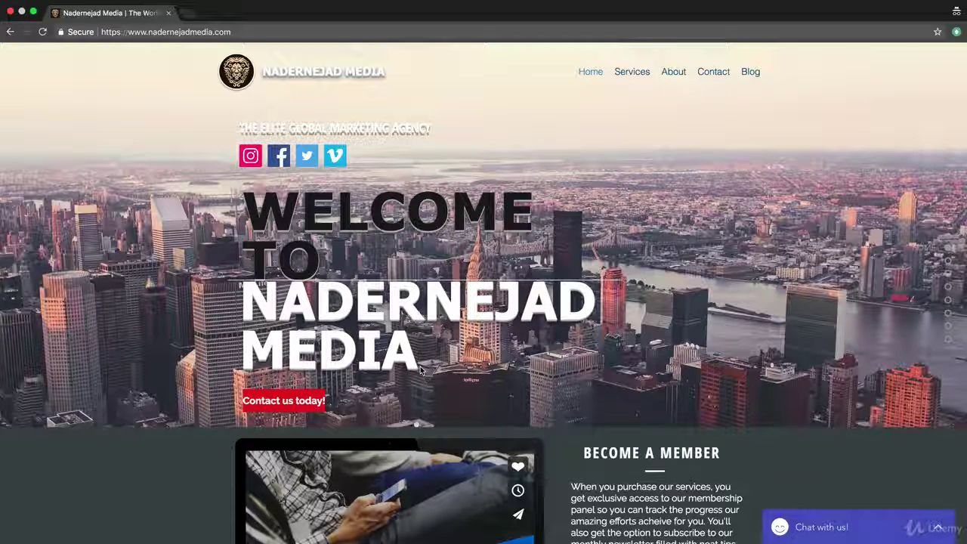
scroll(421, 369, down, 5)
scroll(421, 369, down, 5)
scroll(421, 369, down, 5)
scroll(421, 370, down, 5)
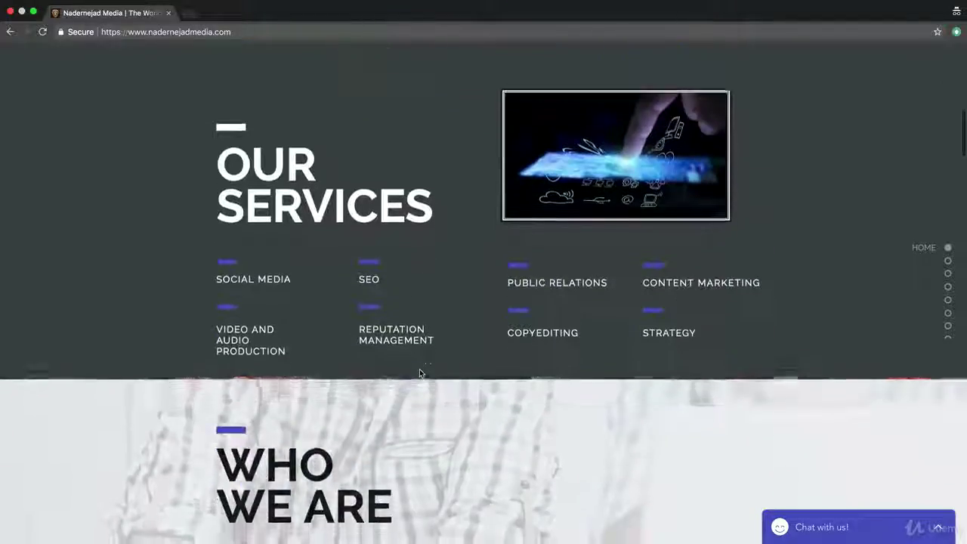
scroll(421, 372, down, 5)
scroll(421, 372, down, 5)
scroll(421, 372, down, 5)
scroll(421, 372, down, 5)
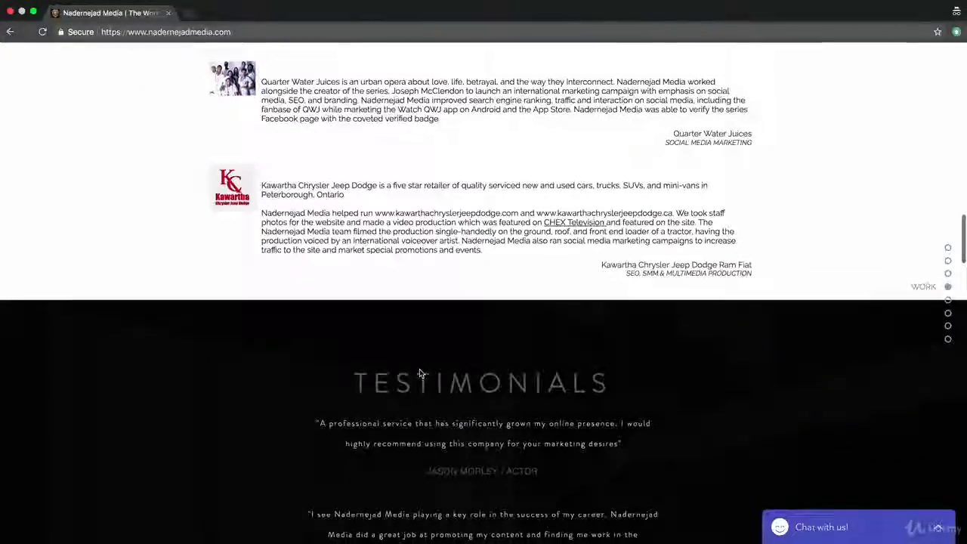
scroll(420, 369, down, 5)
scroll(420, 368, down, 5)
scroll(419, 368, down, 4)
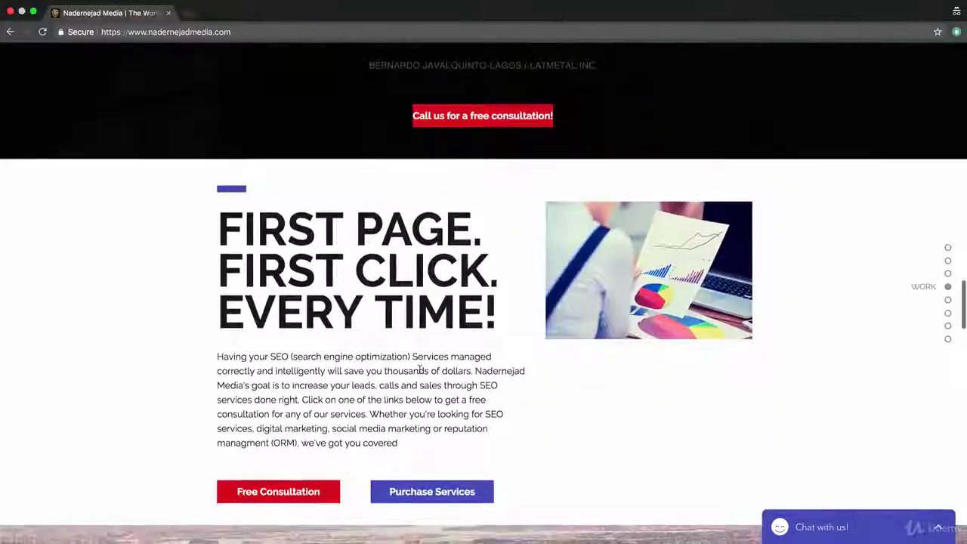
scroll(420, 369, down, 5)
scroll(419, 369, down, 4)
scroll(418, 370, down, 5)
scroll(417, 373, down, 5)
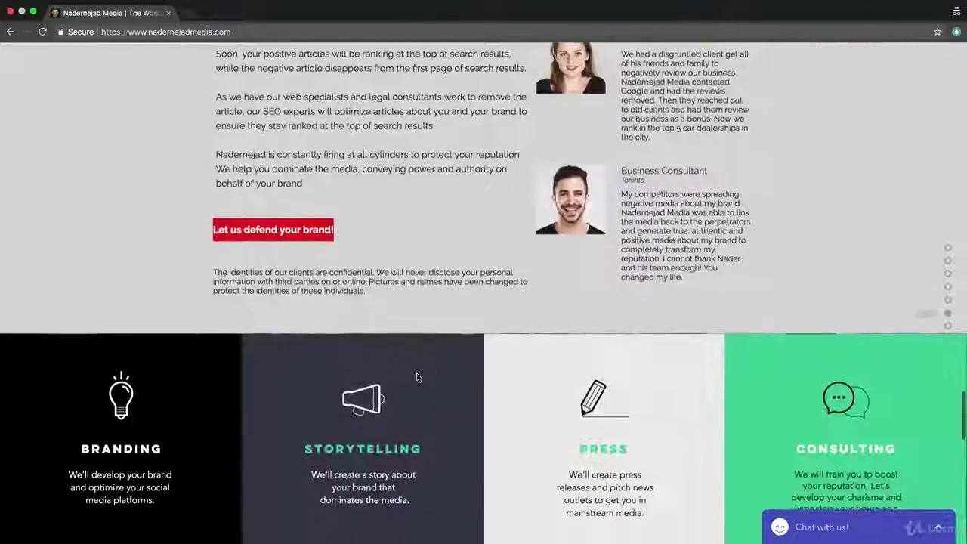
scroll(416, 372, down, 4)
scroll(416, 373, down, 5)
scroll(417, 374, down, 5)
scroll(416, 378, down, 3)
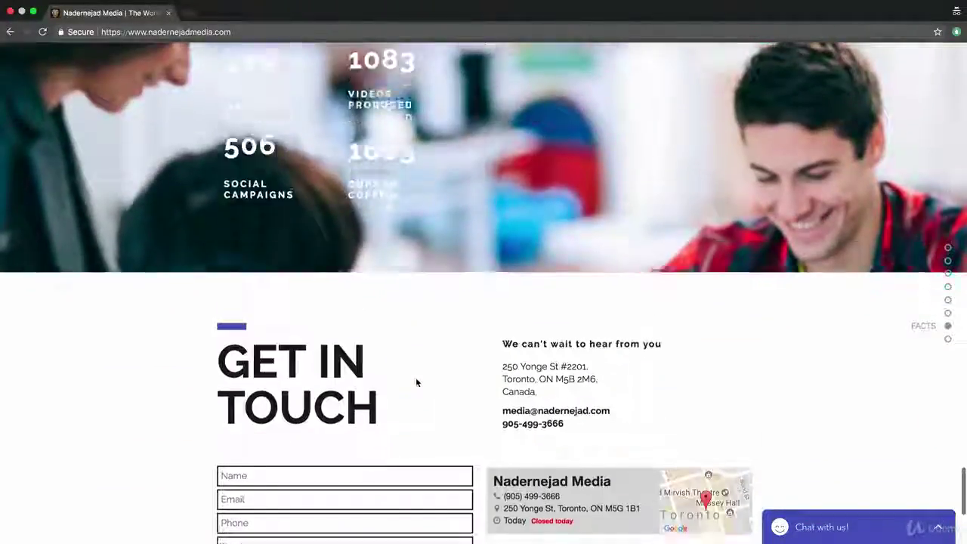
scroll(415, 382, down, 4)
scroll(416, 382, up, 5)
scroll(416, 382, up, 3)
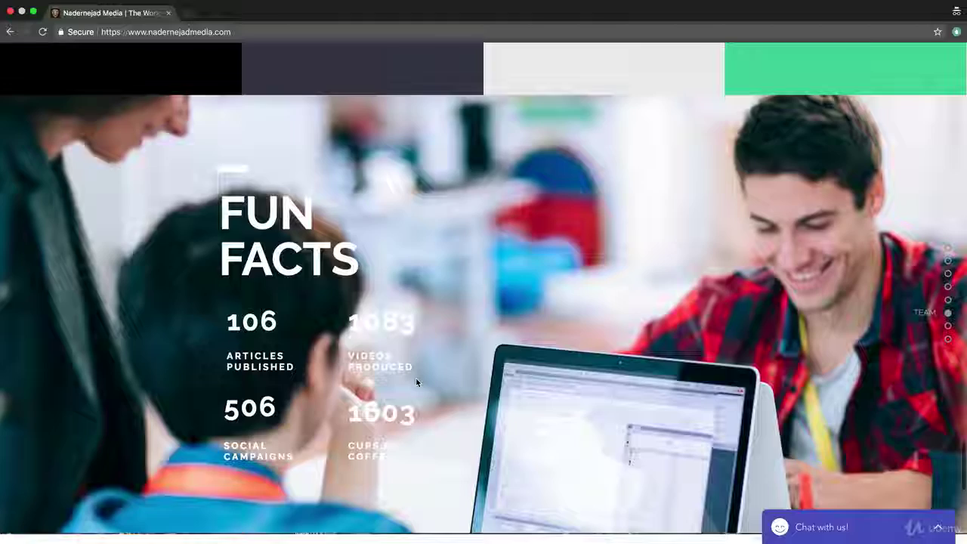
scroll(416, 381, up, 4)
scroll(416, 382, up, 5)
scroll(416, 381, up, 2)
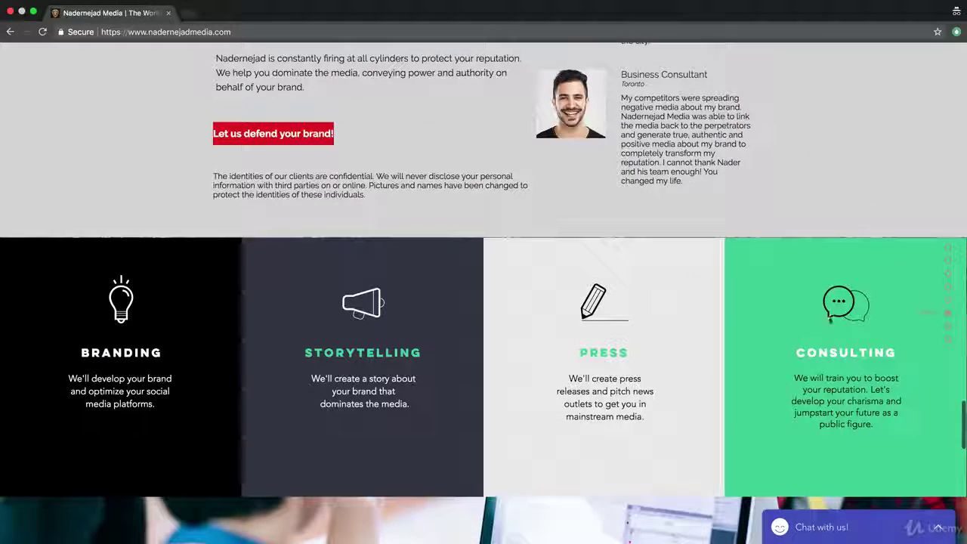
scroll(764, 321, up, 1)
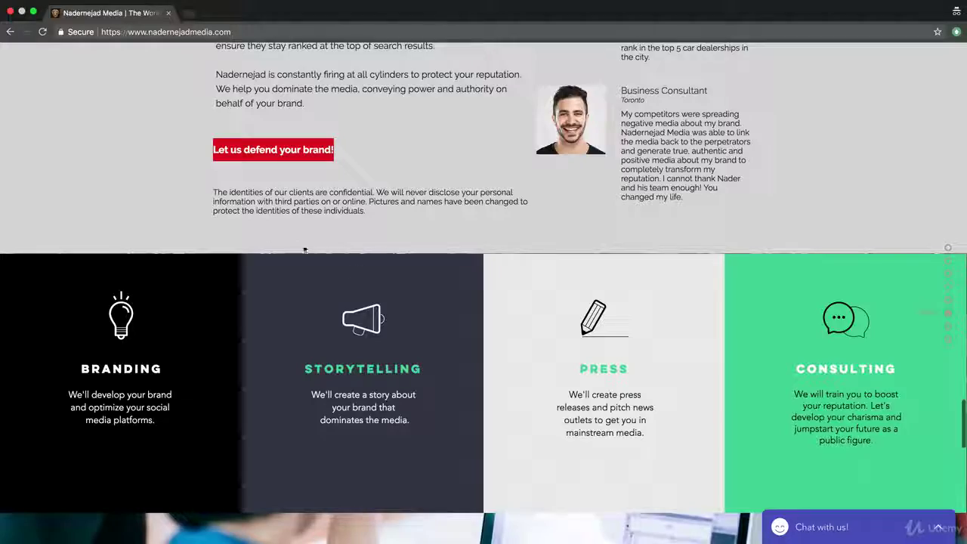
scroll(359, 229, up, 3)
scroll(383, 239, up, 5)
scroll(384, 238, up, 2)
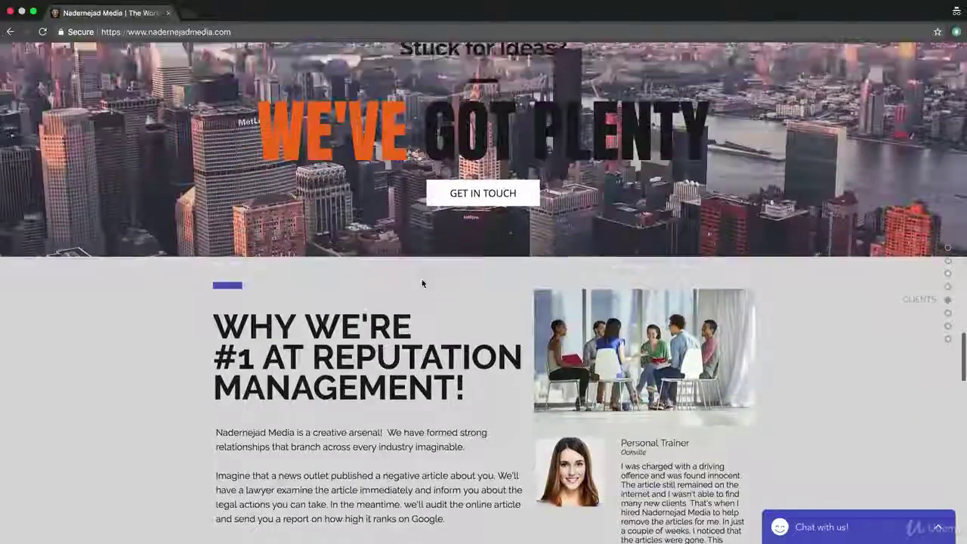
scroll(422, 284, up, 5)
scroll(340, 280, up, 4)
scroll(267, 279, up, 4)
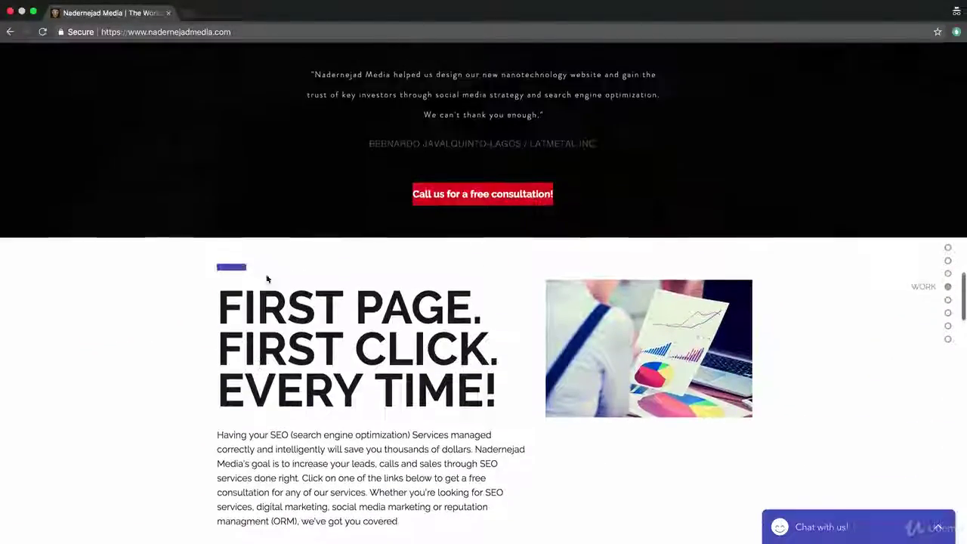
scroll(267, 279, up, 1)
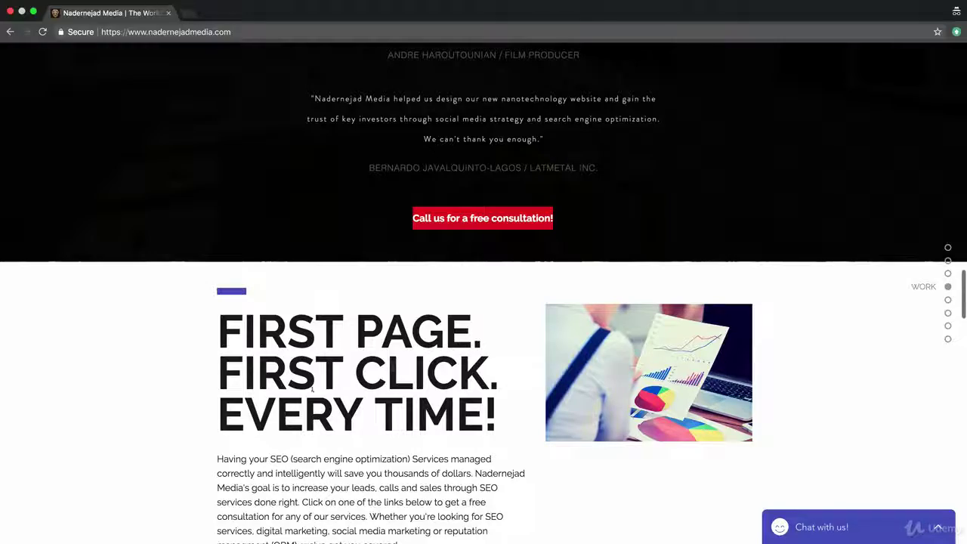
scroll(370, 342, up, 5)
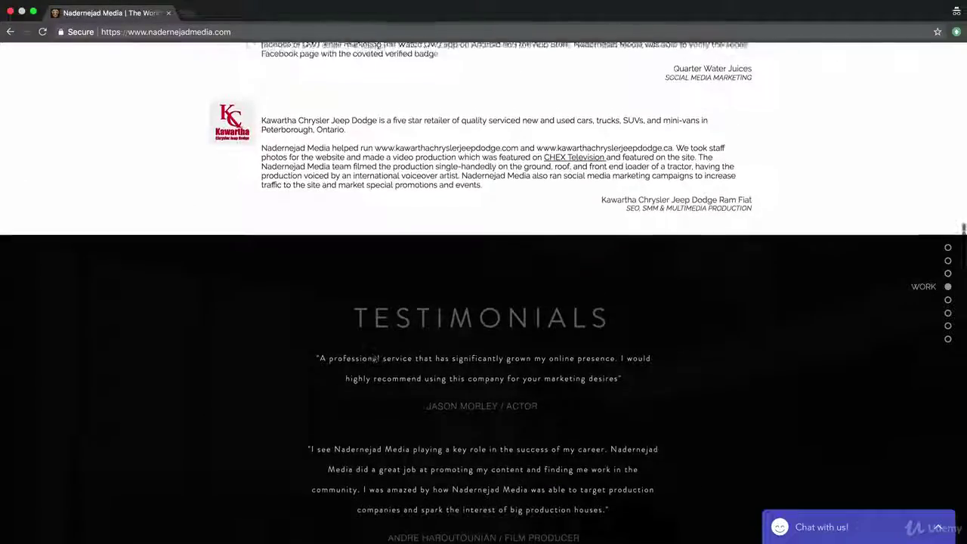
scroll(370, 342, up, 5)
scroll(370, 341, up, 4)
scroll(359, 306, up, 1)
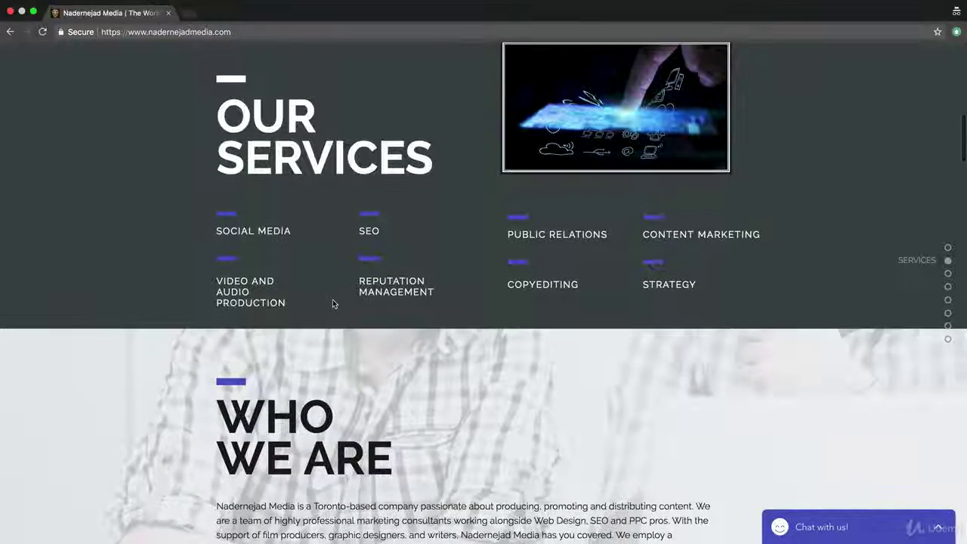
scroll(334, 302, down, 1)
scroll(334, 300, down, 5)
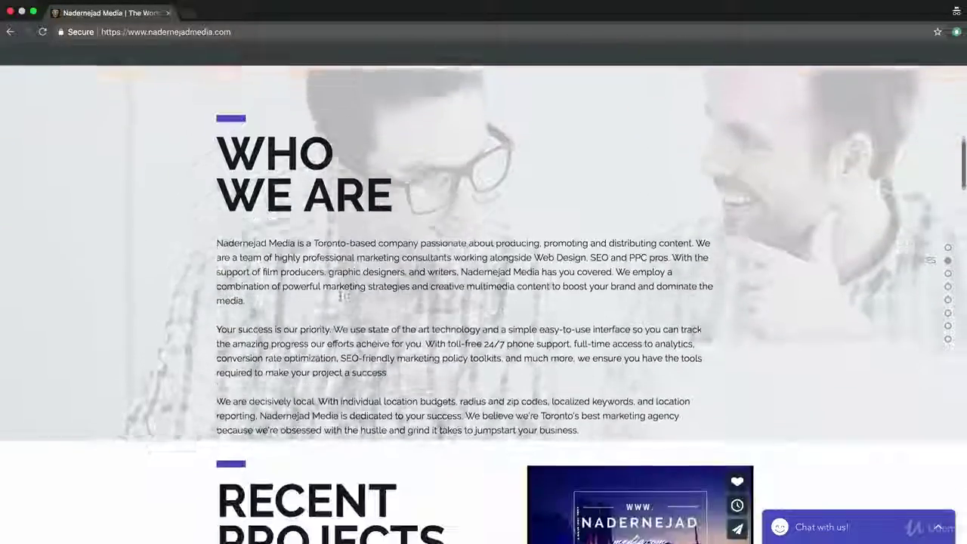
scroll(338, 301, down, 3)
scroll(337, 301, down, 5)
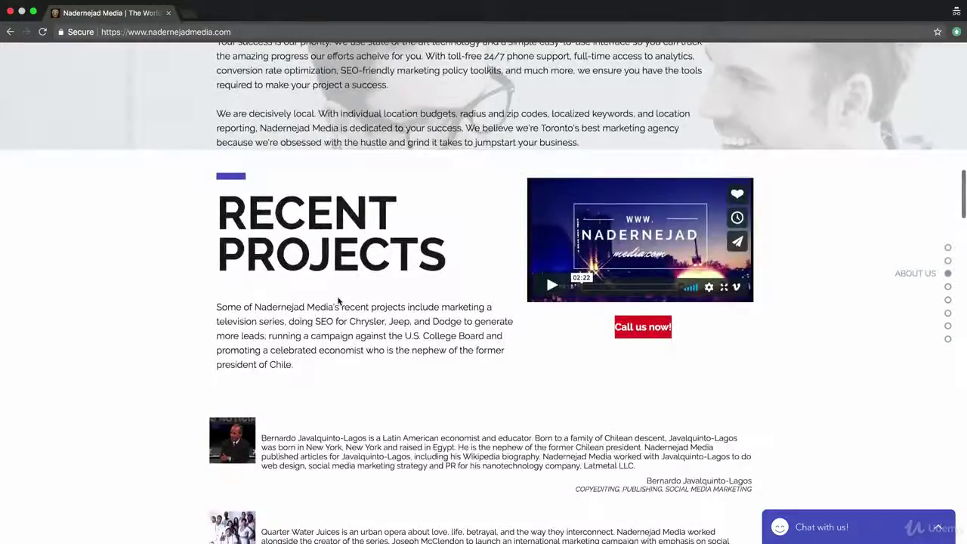
scroll(337, 301, down, 5)
scroll(338, 300, down, 5)
scroll(337, 301, down, 3)
scroll(338, 301, down, 6)
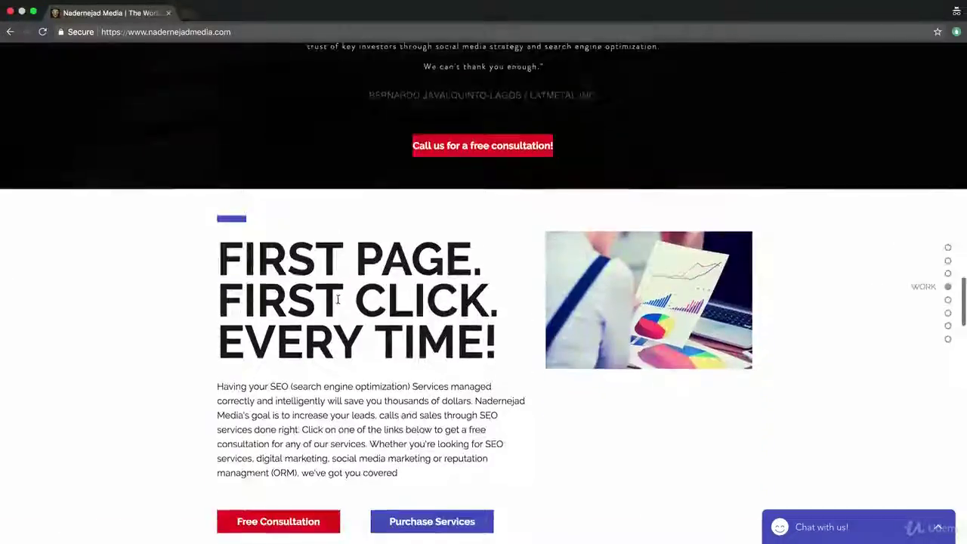
scroll(338, 301, down, 4)
scroll(338, 301, down, 5)
scroll(338, 301, down, 2)
scroll(338, 300, down, 6)
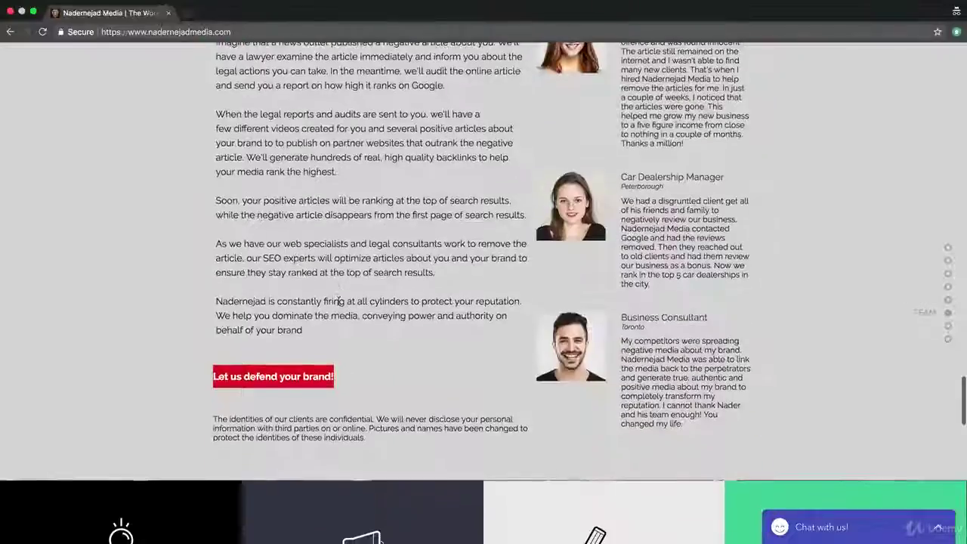
scroll(338, 300, down, 5)
scroll(338, 300, down, 2)
scroll(338, 300, down, 3)
scroll(337, 299, up, 4)
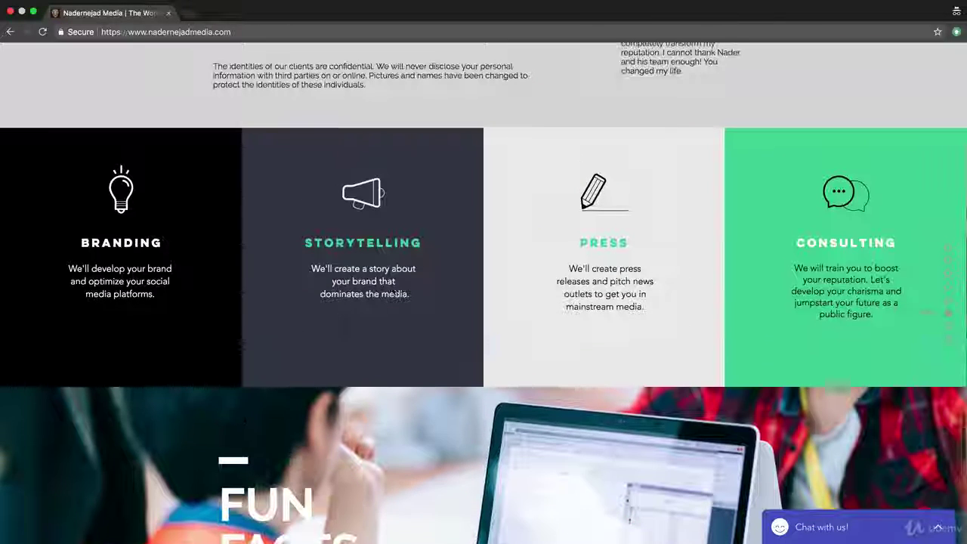
Step: Highlight the CONSULTING heading and description in the green panel, clearing a stray selection first
mouse_move(777, 240)
mouse_down()
mouse_move(895, 242)
mouse_move(914, 288)
mouse_up()
click(875, 317)
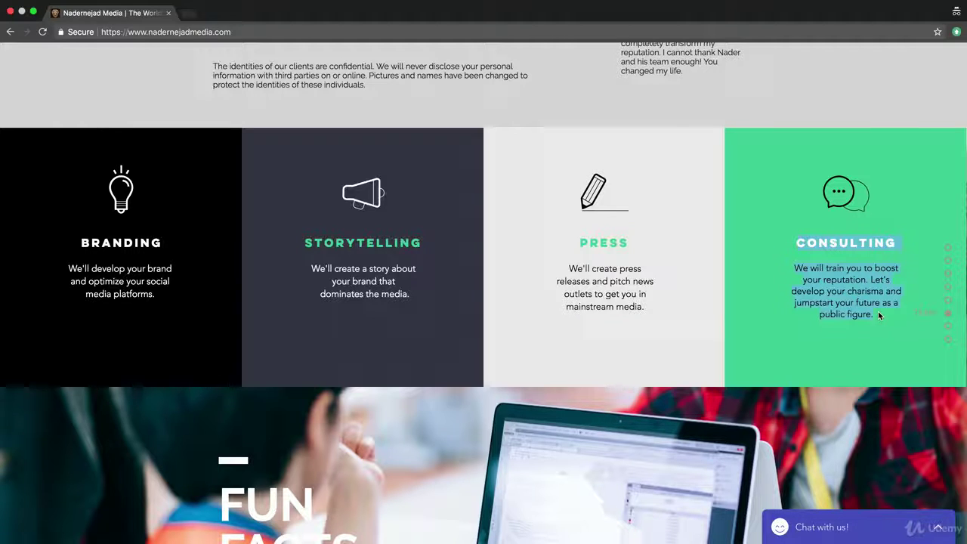
drag(795, 243, 876, 318)
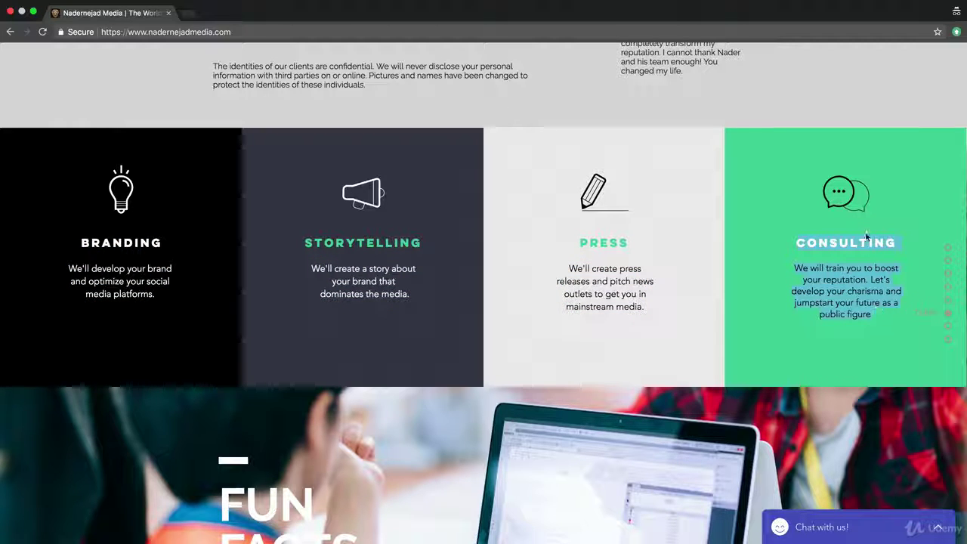